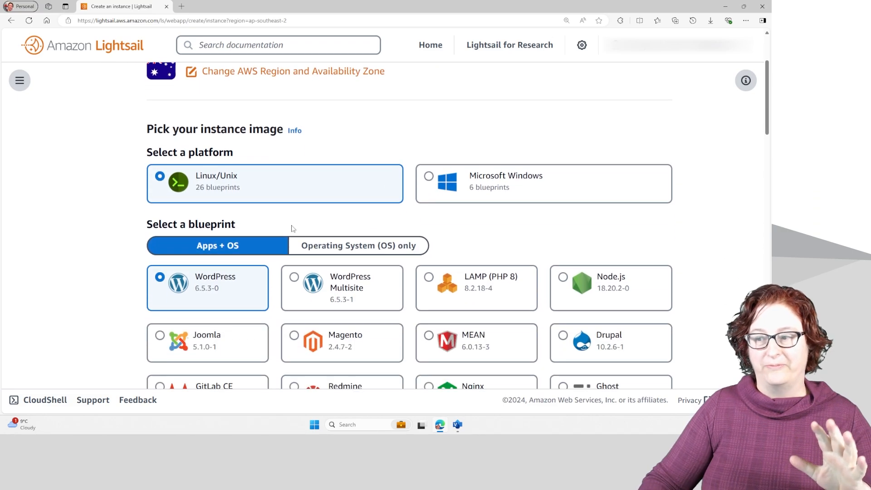
# Choose the operating-system-only Amazon Linux 2023 blueprint for the new instance and enable automatic snapshots.
pyautogui.click(333, 248)
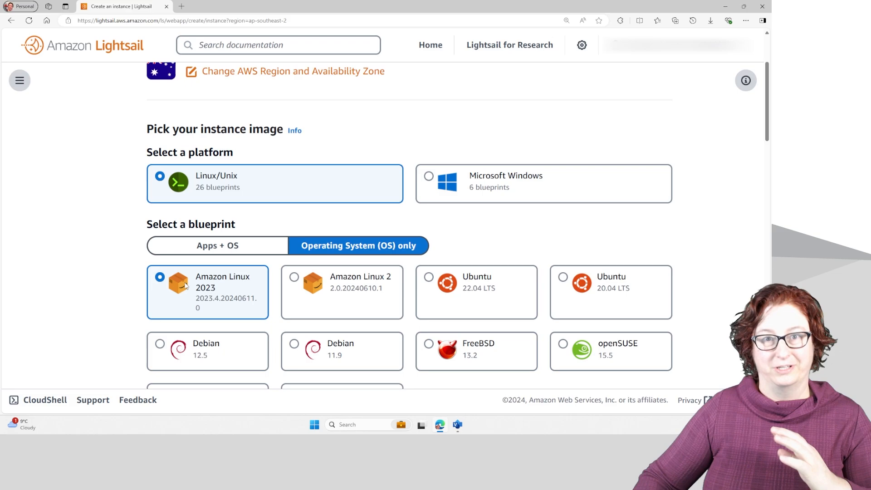
pyautogui.scroll(-10, 249, 275)
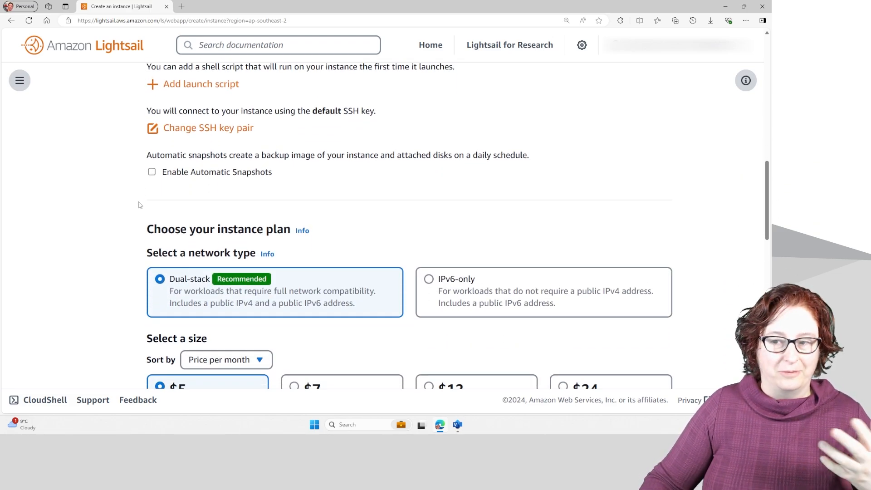
pyautogui.click(152, 172)
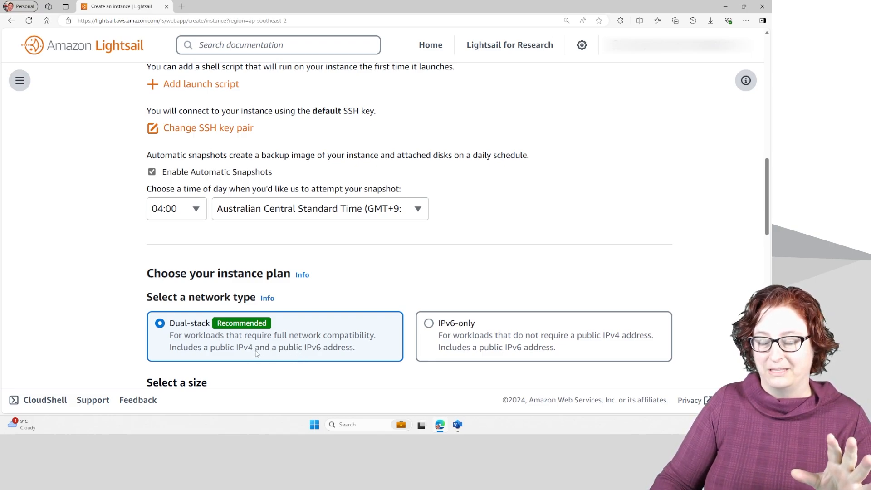
# Keep the dual-stack $5 per month plan, name the instance lightsail01 and create it.
pyautogui.scroll(-4, 235, 156)
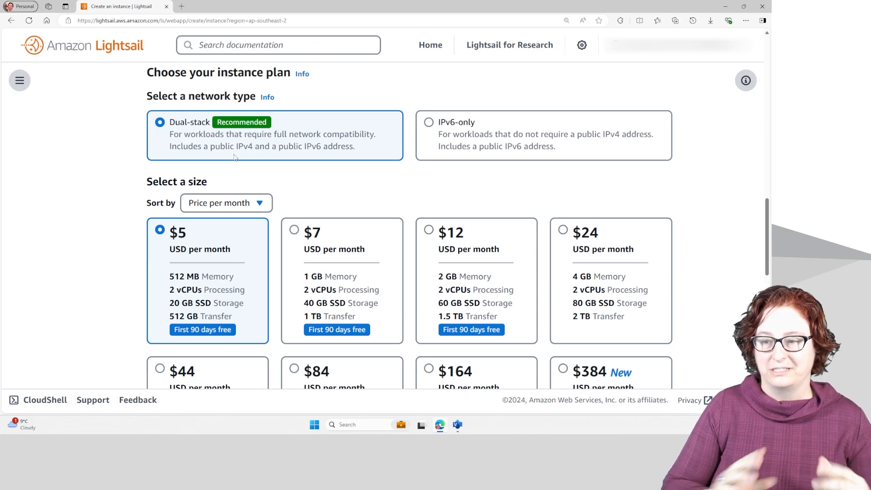
pyautogui.scroll(-2, 245, 181)
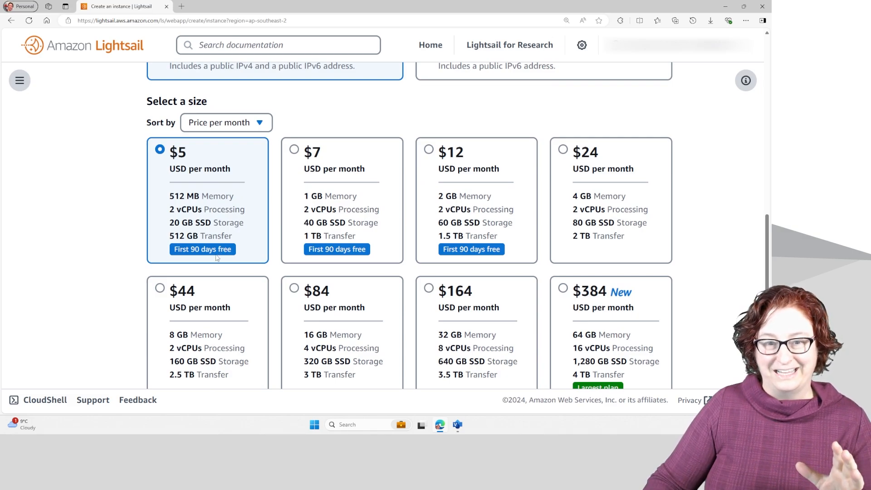
pyautogui.scroll(-2, 217, 257)
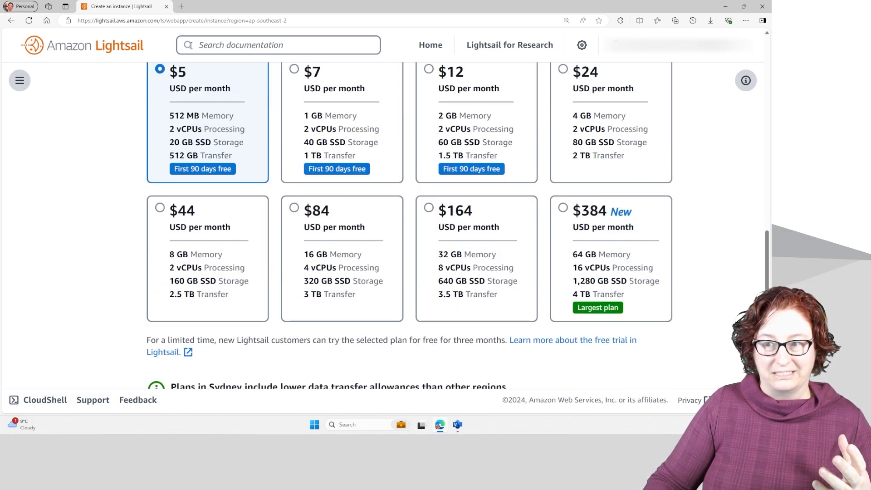
pyautogui.scroll(1, 191, 153)
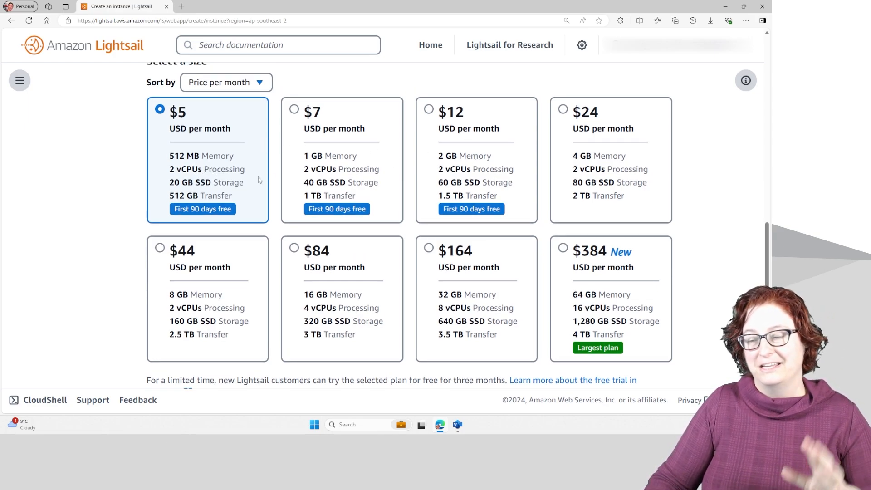
pyautogui.scroll(-5, 260, 180)
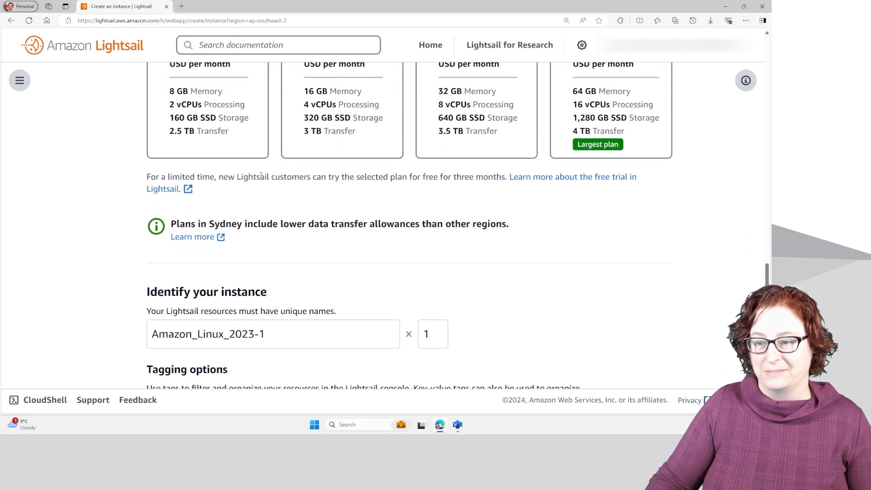
pyautogui.scroll(-4, 261, 175)
pyautogui.moveTo(297, 186); pyautogui.dragTo(150, 175)
pyautogui.tripleClick(150, 172)
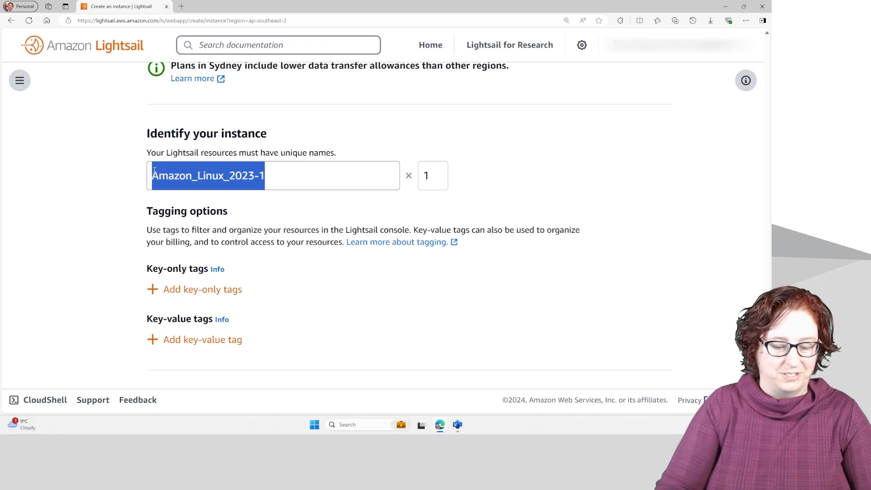
pyautogui.write('lightsa')
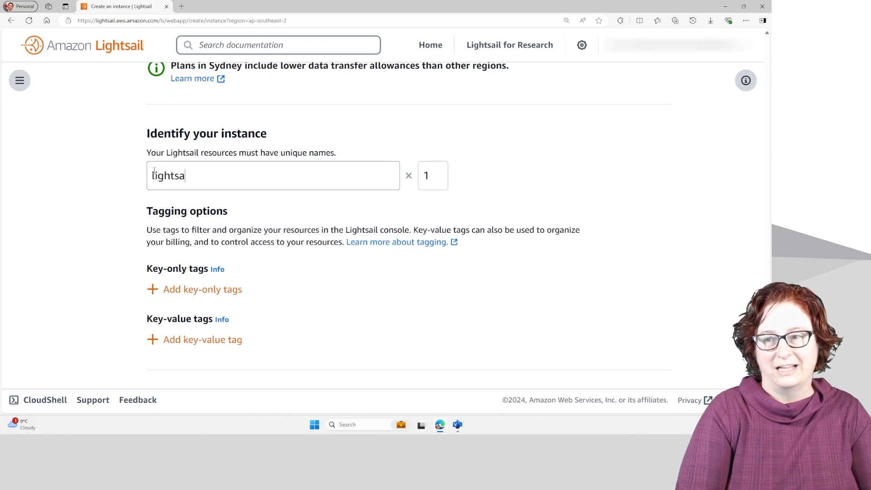
pyautogui.write('il01')
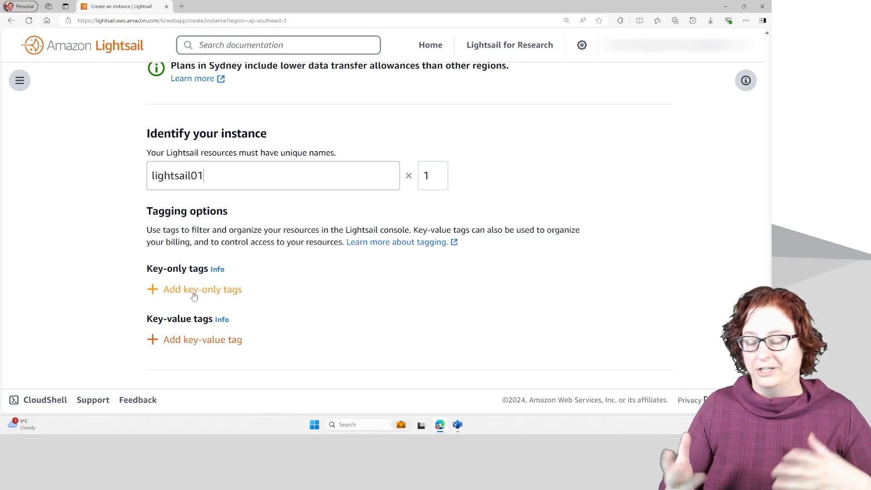
pyautogui.scroll(-3, 217, 282)
pyautogui.click(394, 286)
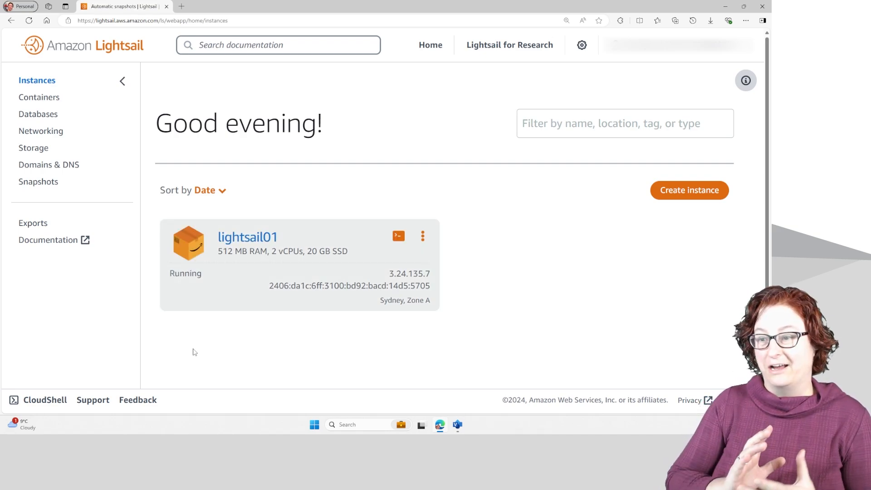
# Open the details of the lightsail01 instance and start a browser-based SSH session to it.
pyautogui.click(245, 238)
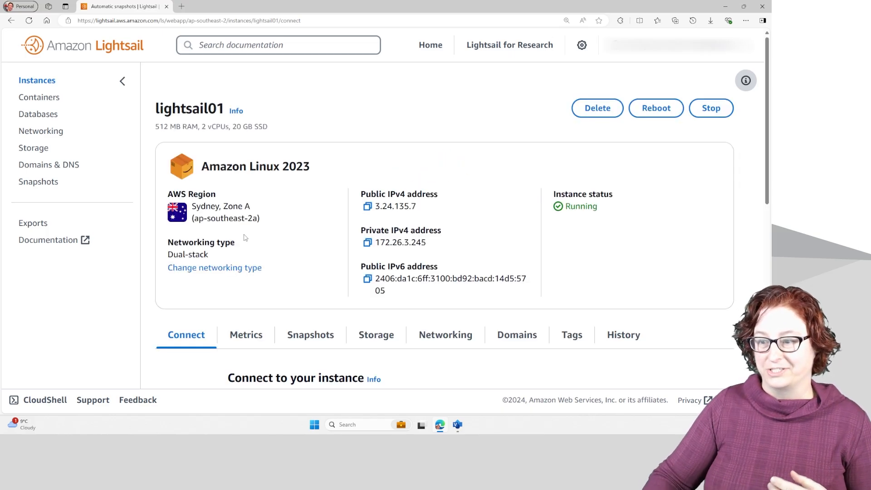
pyautogui.scroll(-5, 245, 238)
pyautogui.click(262, 289)
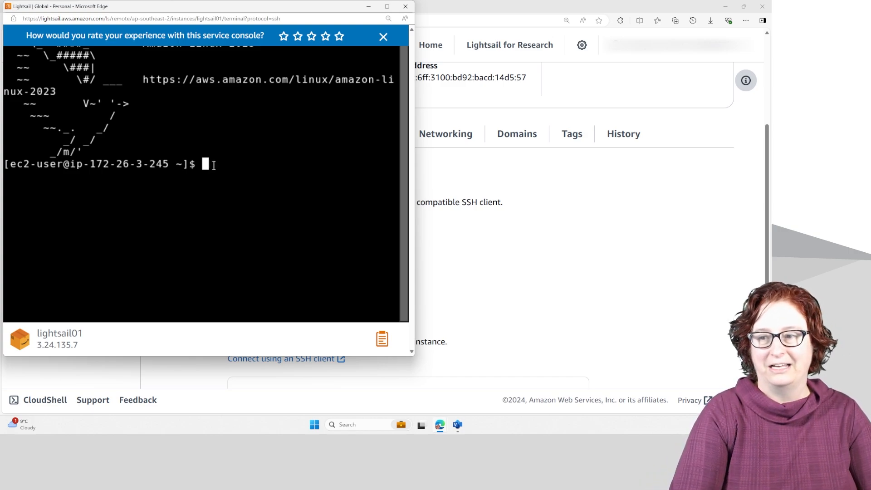
# List the contents of the home directory and the root directory (/) in the SSH session, closing the terminal when done.
pyautogui.write('ls')
pyautogui.press('Return')
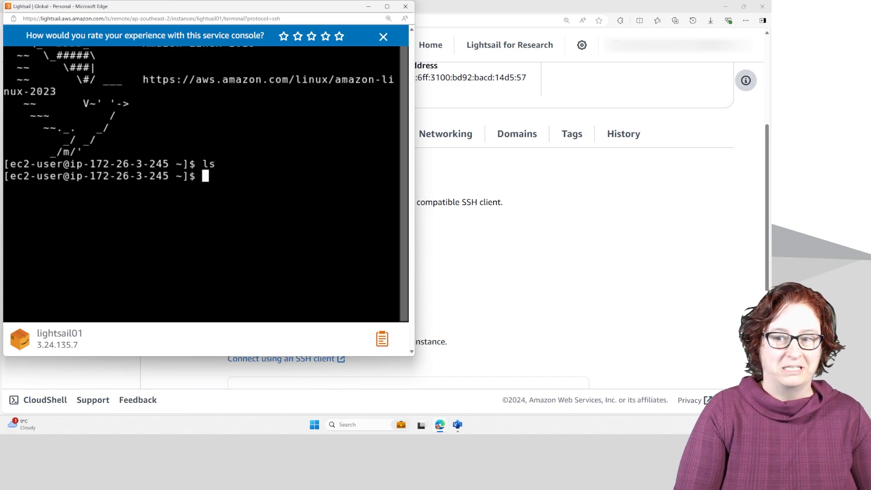
pyautogui.write('cd ')
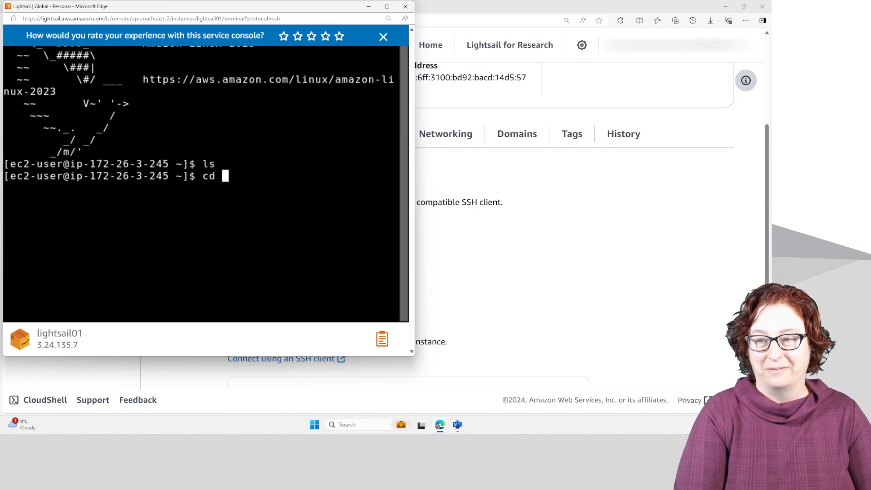
pyautogui.write('/')
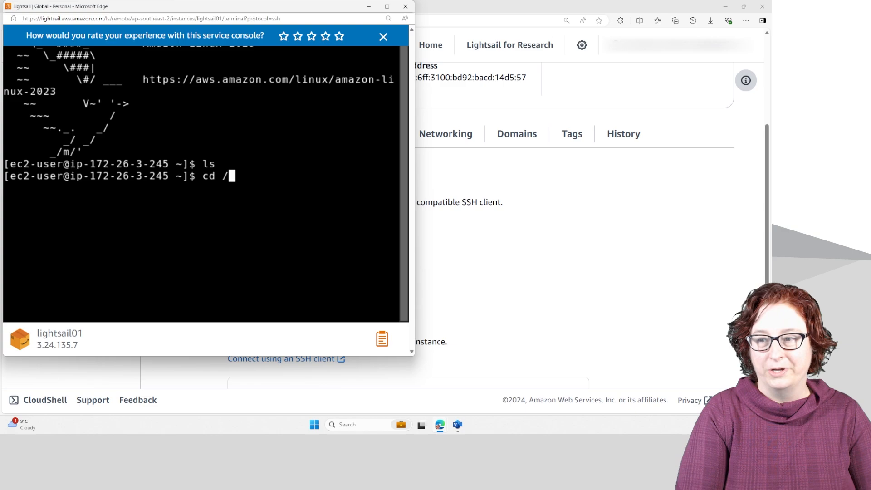
pyautogui.press('Return')
pyautogui.write('ls')
pyautogui.press('Return')
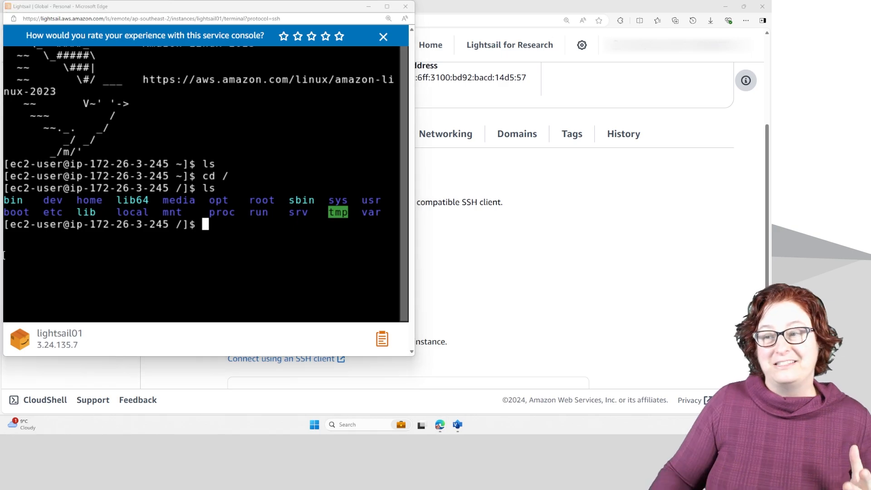
pyautogui.click(407, 6)
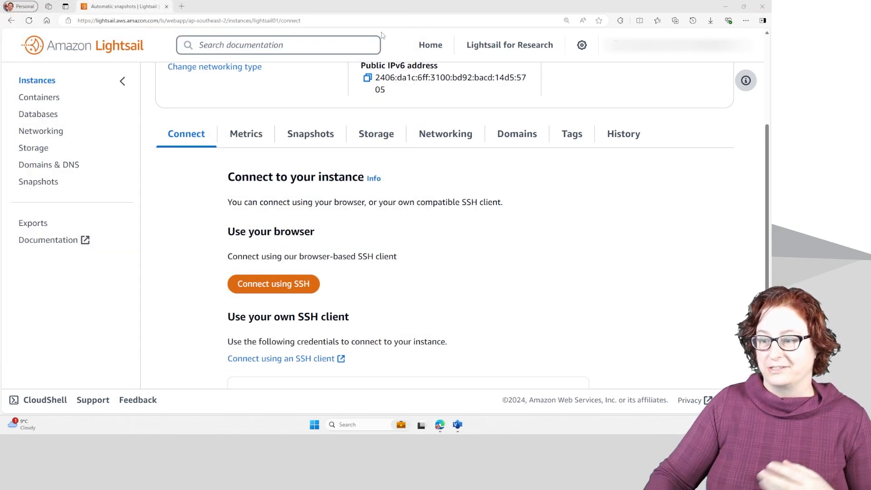
# Examine the user name and the IPv4 and IPv6 addresses provided for connecting with an own SSH client.
pyautogui.scroll(-5, 317, 227)
pyautogui.moveTo(238, 268); pyautogui.dragTo(312, 271)
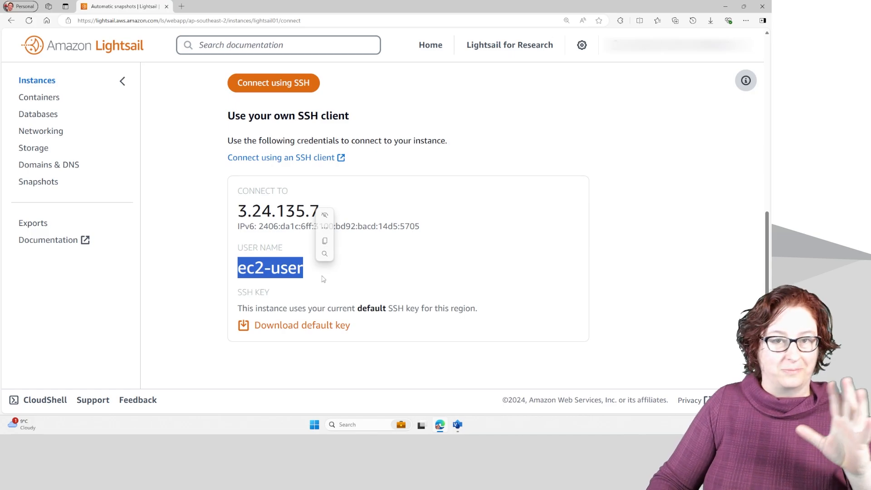
pyautogui.click(341, 296)
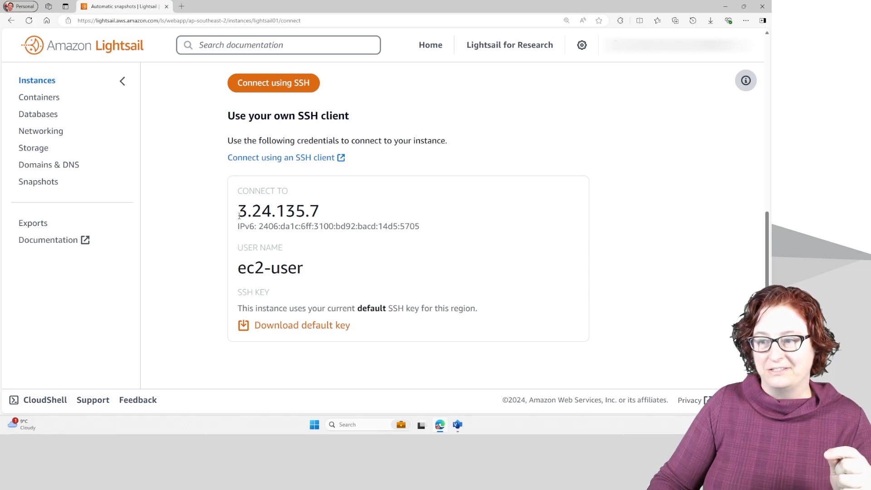
pyautogui.moveTo(239, 216); pyautogui.dragTo(327, 219)
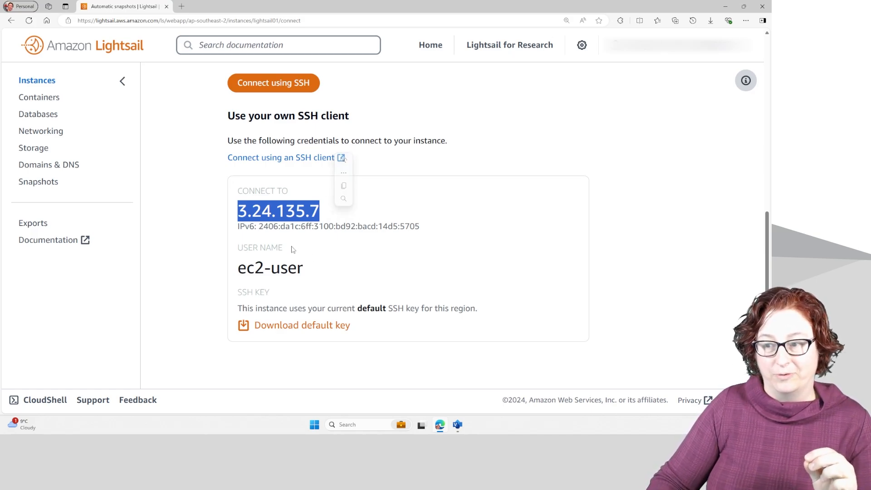
pyautogui.click(270, 230)
pyautogui.moveTo(261, 225); pyautogui.dragTo(423, 230)
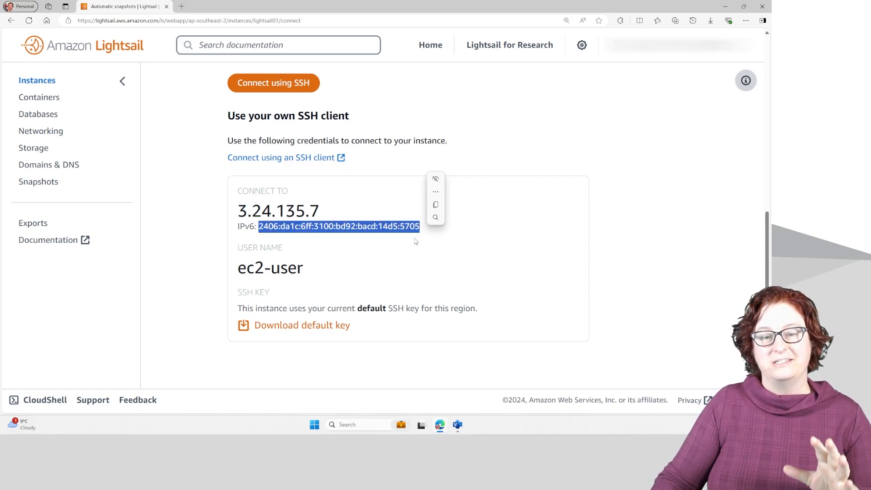
pyautogui.moveTo(236, 211); pyautogui.dragTo(319, 213)
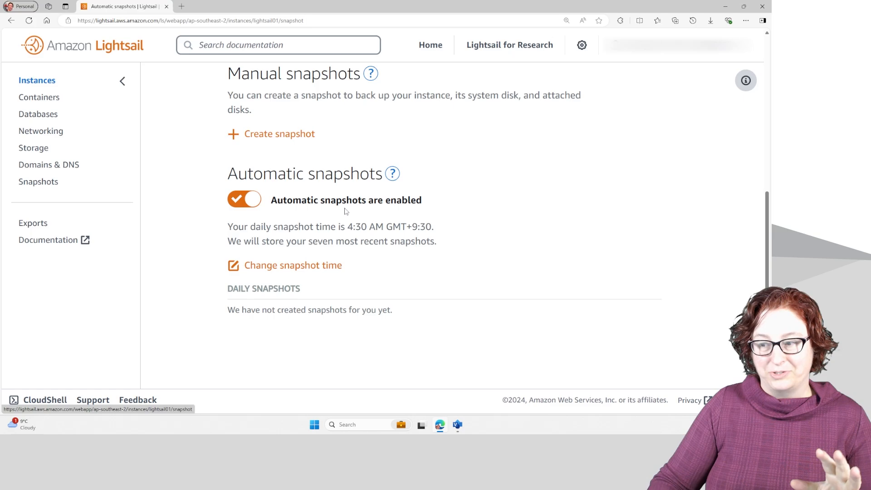
# Review the manual and automatic snapshot settings and the attached storage disks of lightsail01.
pyautogui.scroll(4, 353, 222)
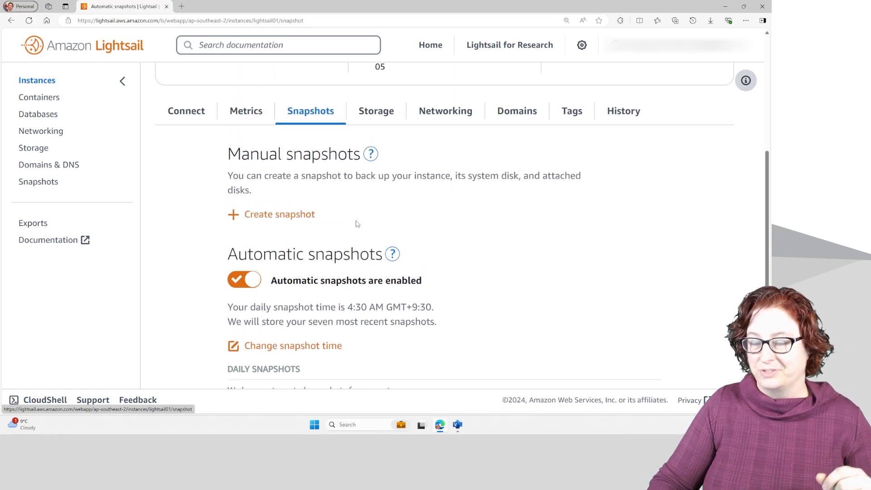
pyautogui.click(375, 231)
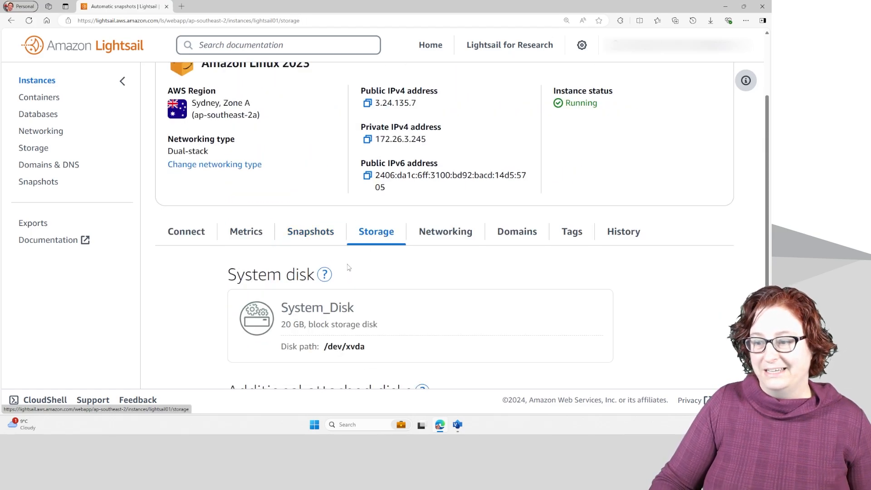
pyautogui.scroll(-4, 348, 267)
pyautogui.scroll(1, 351, 267)
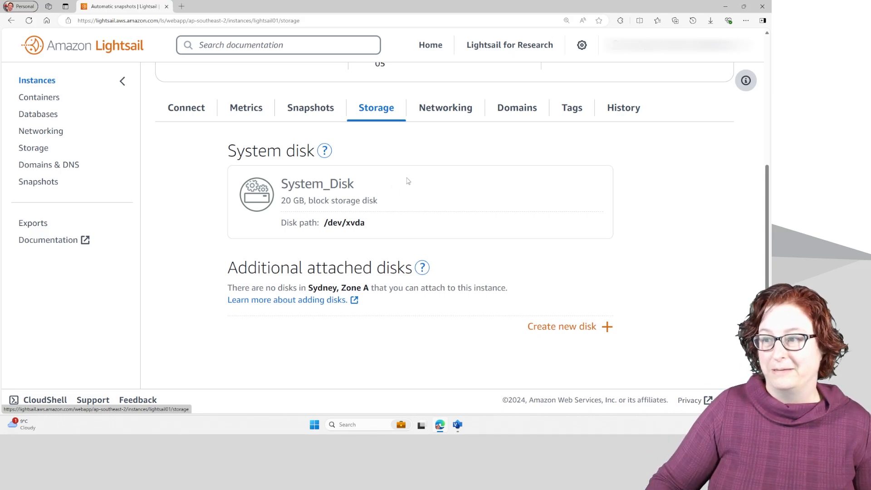
# Create a static IP with the suggested name StaticIp-1 and attach it to lightsail01 as its public IPv4 address.
pyautogui.click(441, 110)
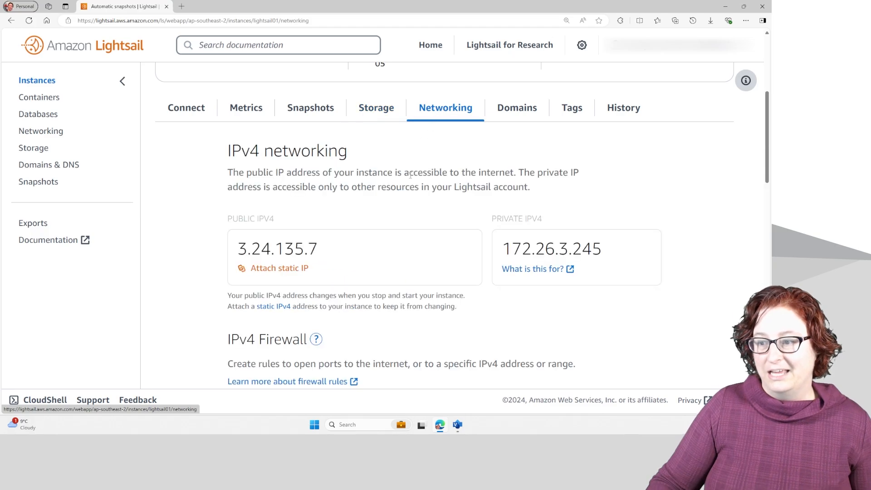
pyautogui.scroll(-2, 410, 188)
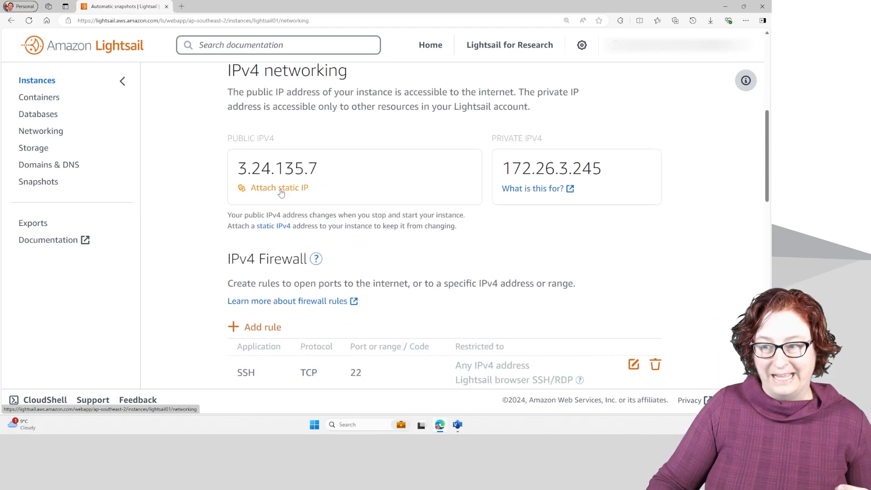
pyautogui.click(281, 188)
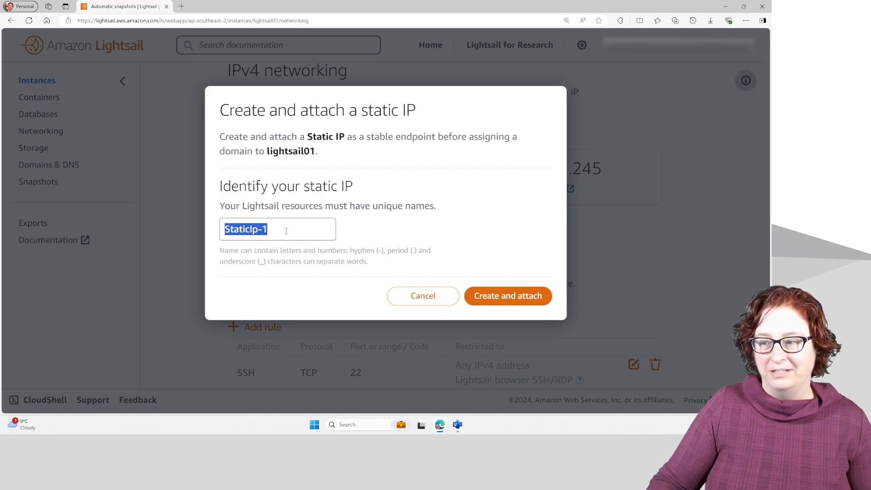
pyautogui.click(499, 299)
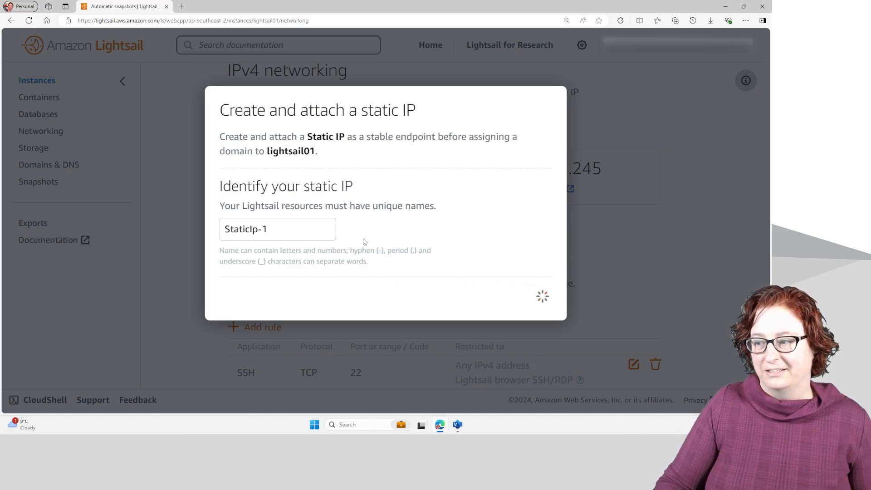
pyautogui.click(508, 160)
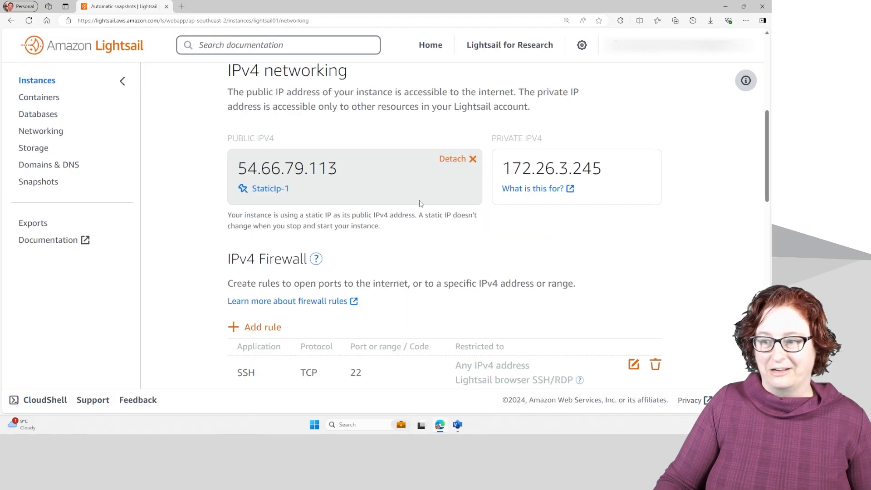
pyautogui.moveTo(236, 165); pyautogui.dragTo(317, 181)
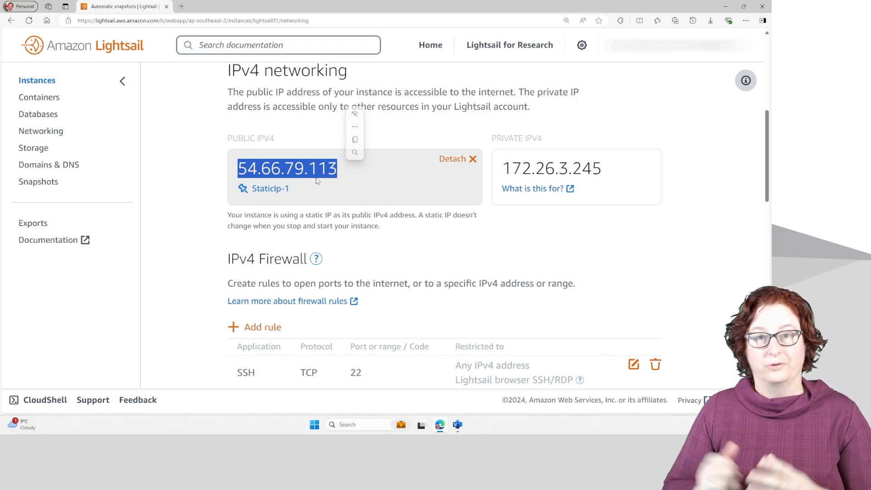
# Add a custom TCP rule for port 443 to the IPv4 firewall, with the rule duplicated for IPv6.
pyautogui.scroll(-3, 423, 280)
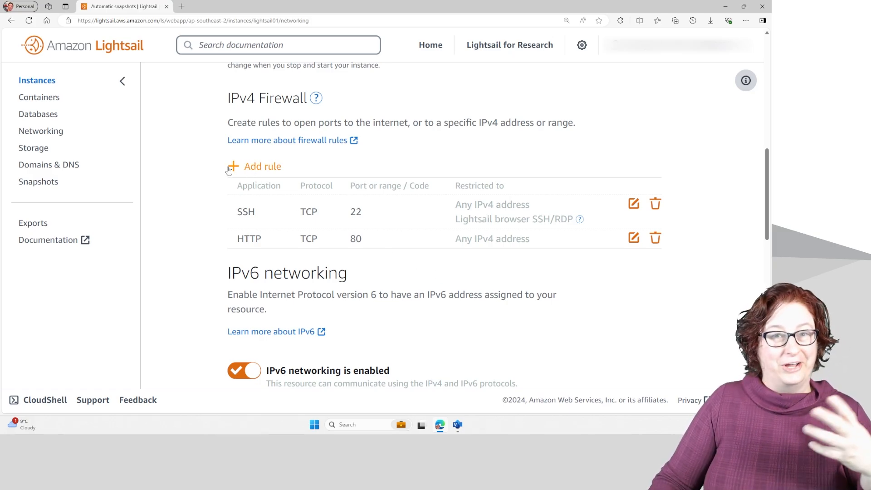
pyautogui.click(251, 167)
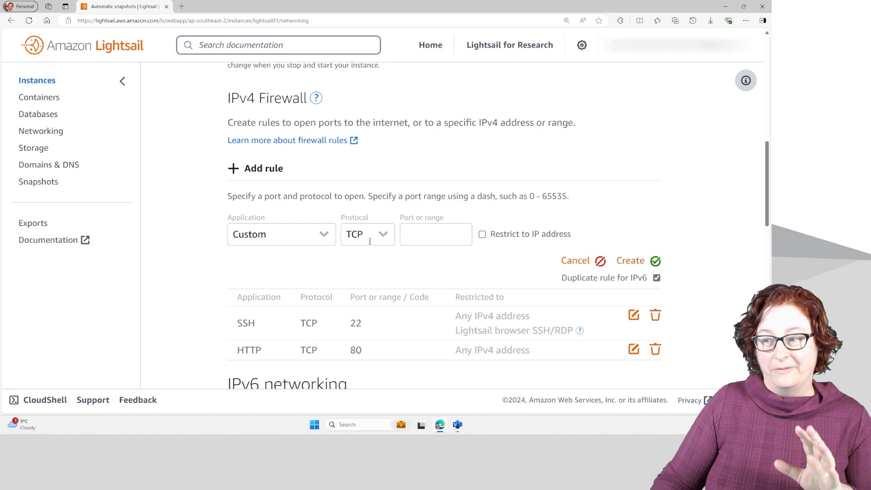
pyautogui.click(415, 239)
pyautogui.write('443')
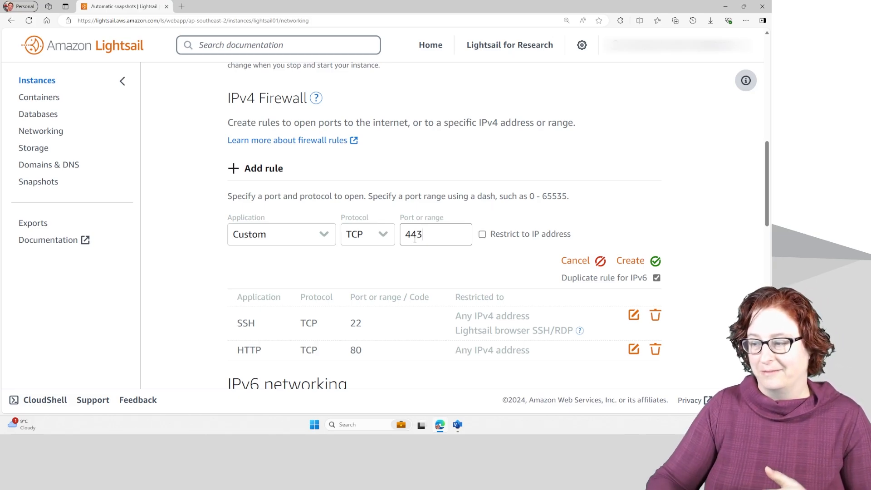
pyautogui.click(638, 262)
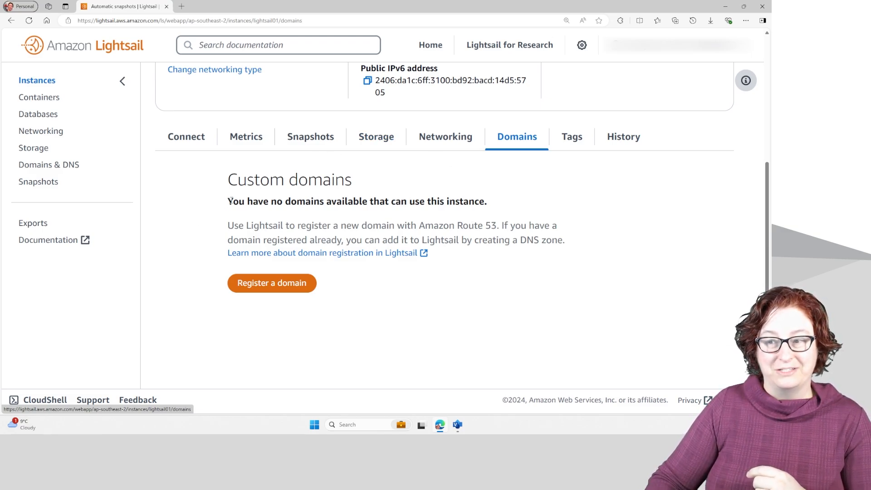
# Read the custom domains information about registering a domain for the instance with Amazon Route 53.
pyautogui.moveTo(231, 200); pyautogui.dragTo(499, 228)
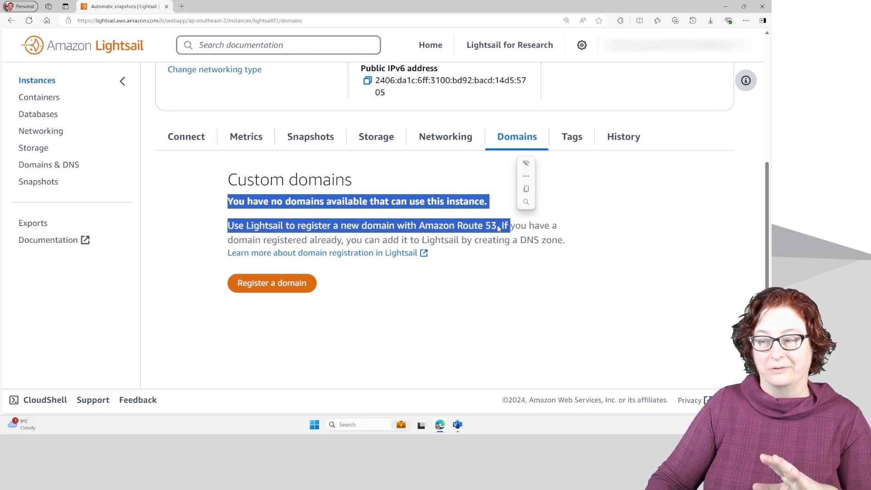
pyautogui.click(498, 226)
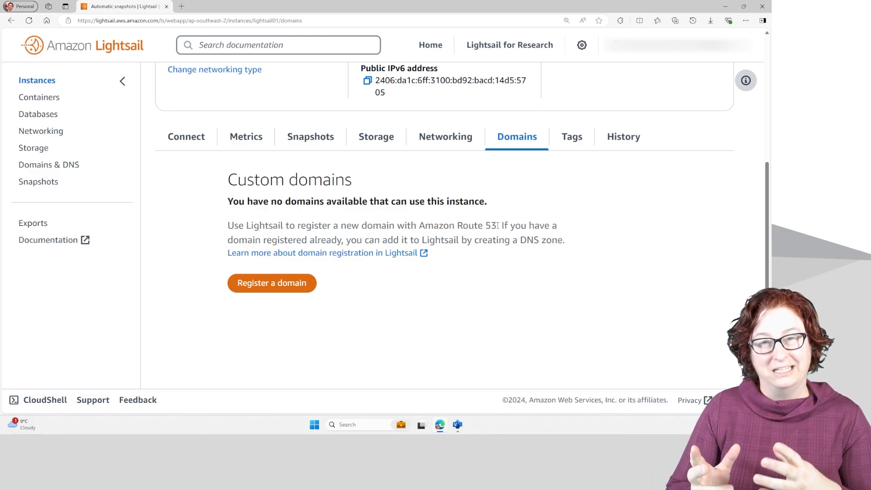